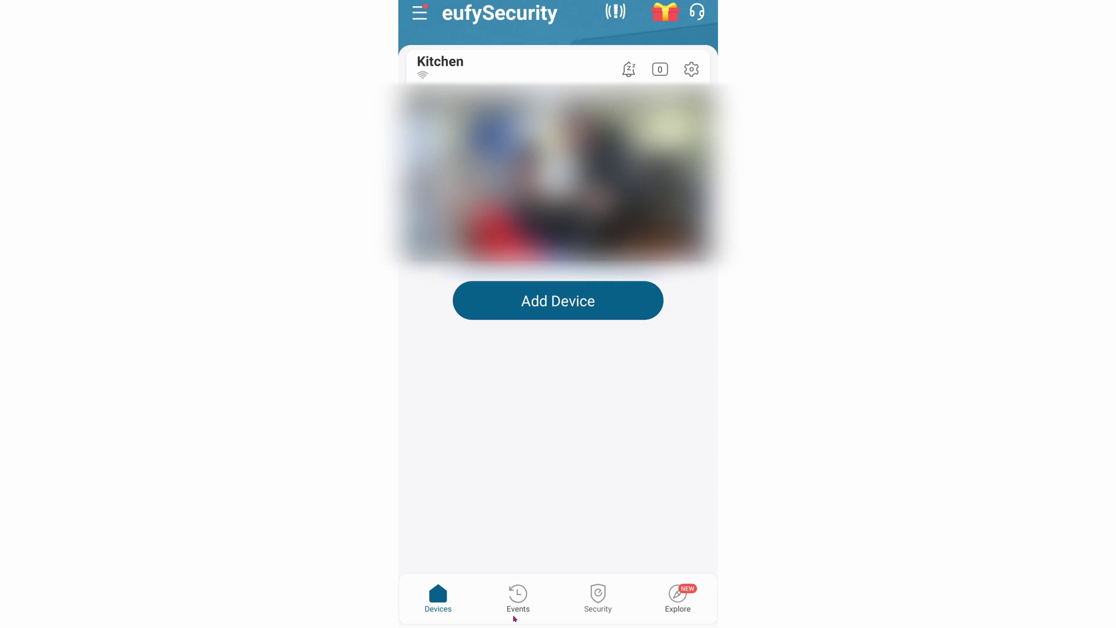
# Open the settings of the Home security mode in eufySecurity
pyautogui.click(599, 611)
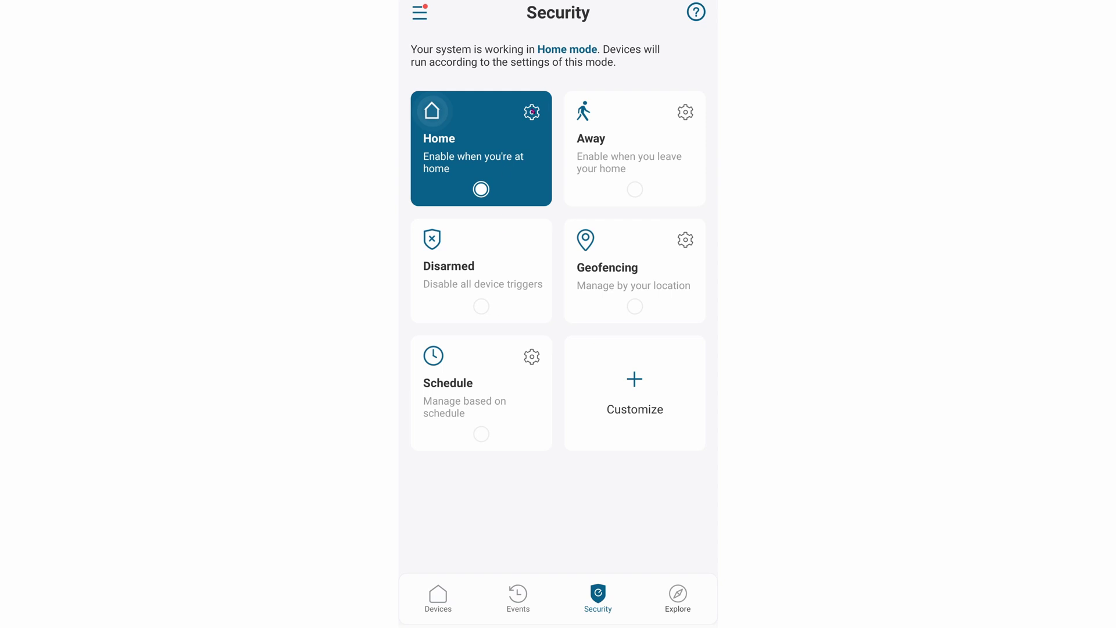
pyautogui.click(531, 111)
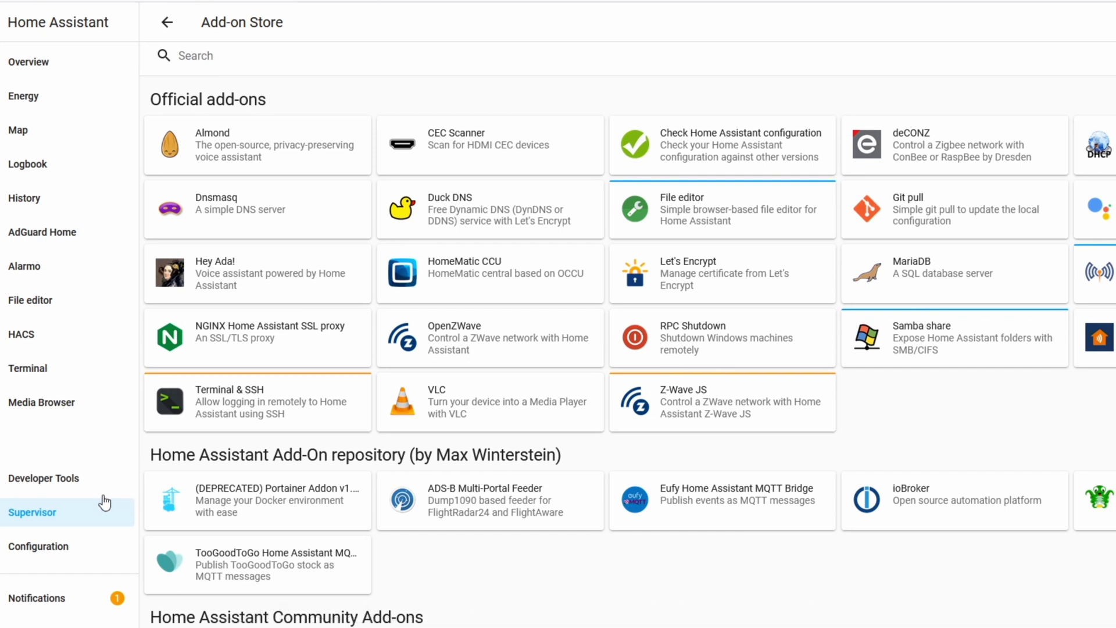
pyautogui.click(61, 512)
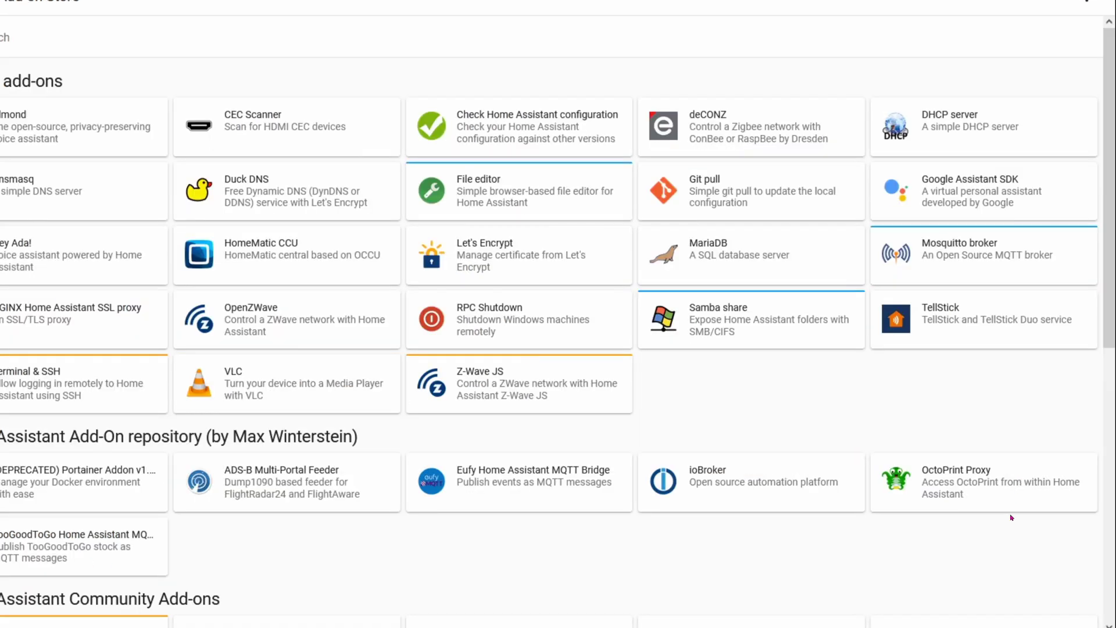
pyautogui.click(1088, 2)
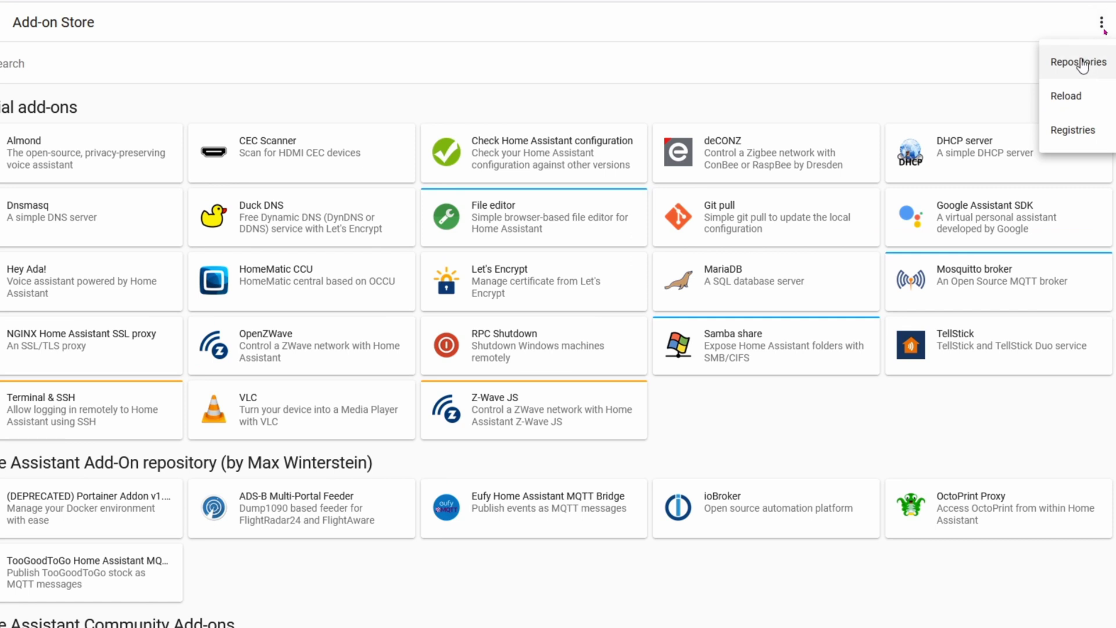
pyautogui.click(1082, 63)
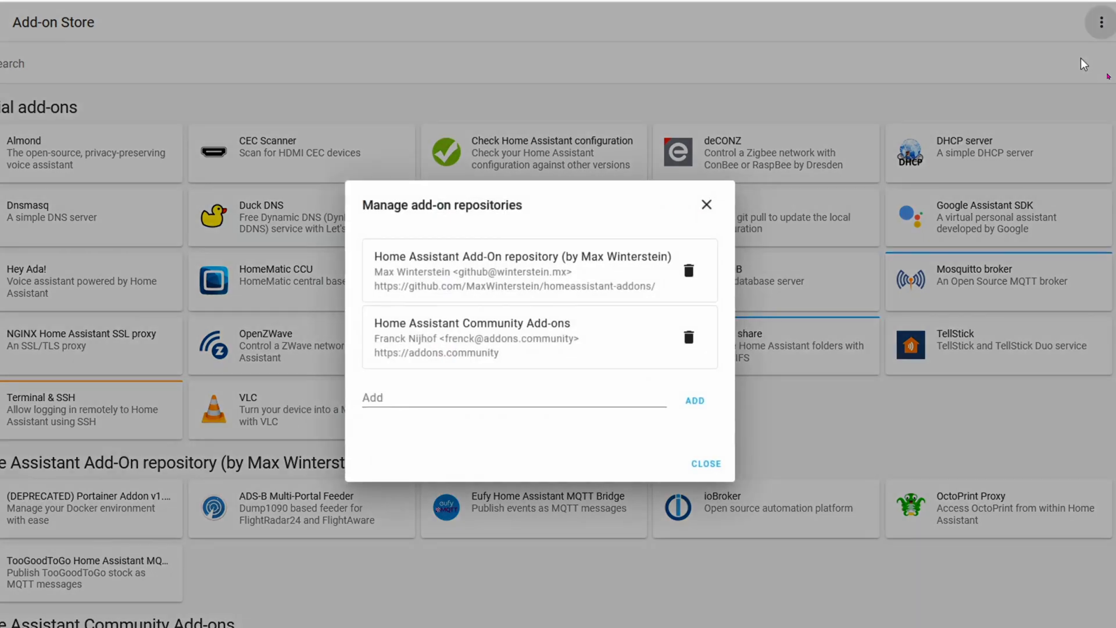
pyautogui.click(647, 395)
pyautogui.write('https://github.com/MaxWinterstein/homeassistant-addons/')
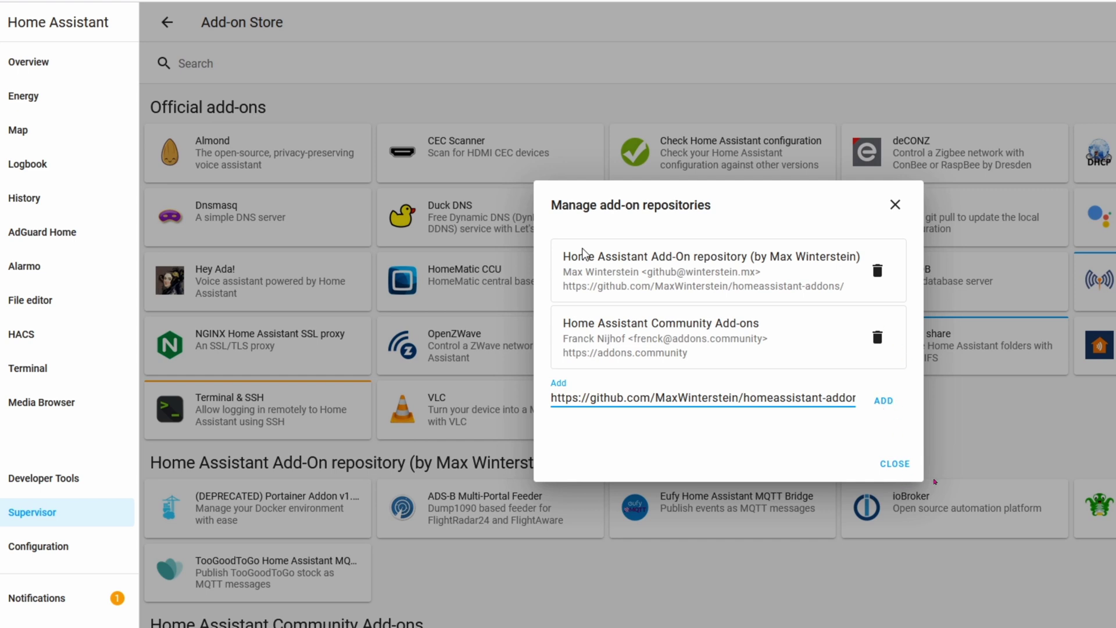
pyautogui.click(1003, 475)
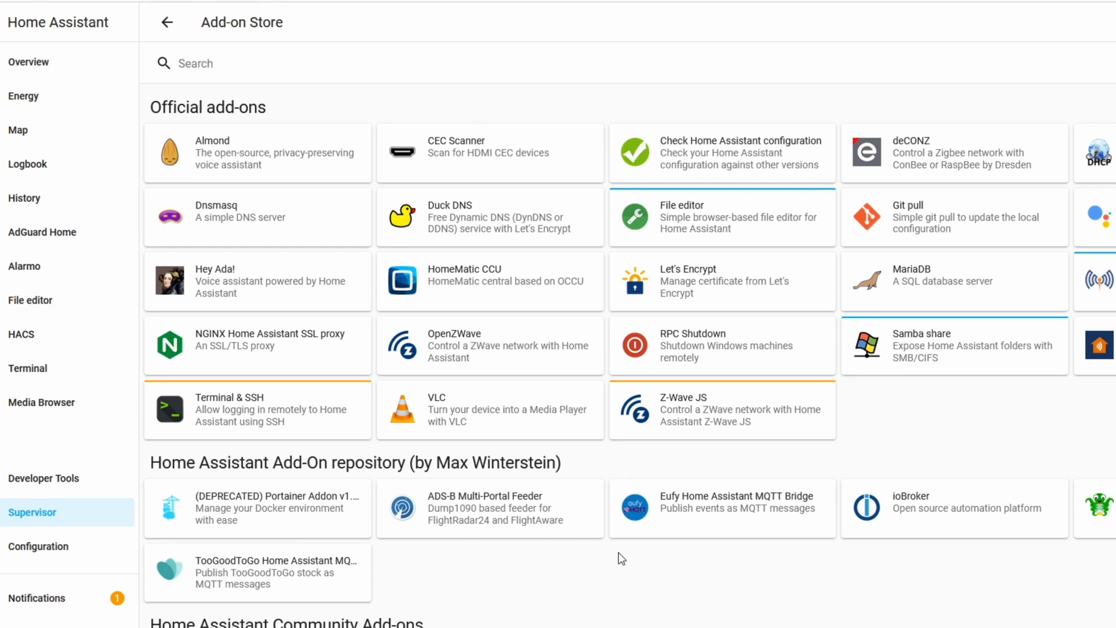
# In the Eufy Home Assistant MQTT Bridge add-on's configuration, enter the Eufy username and password and the MQTT URL, username and password
pyautogui.scroll(-2, 743, 400)
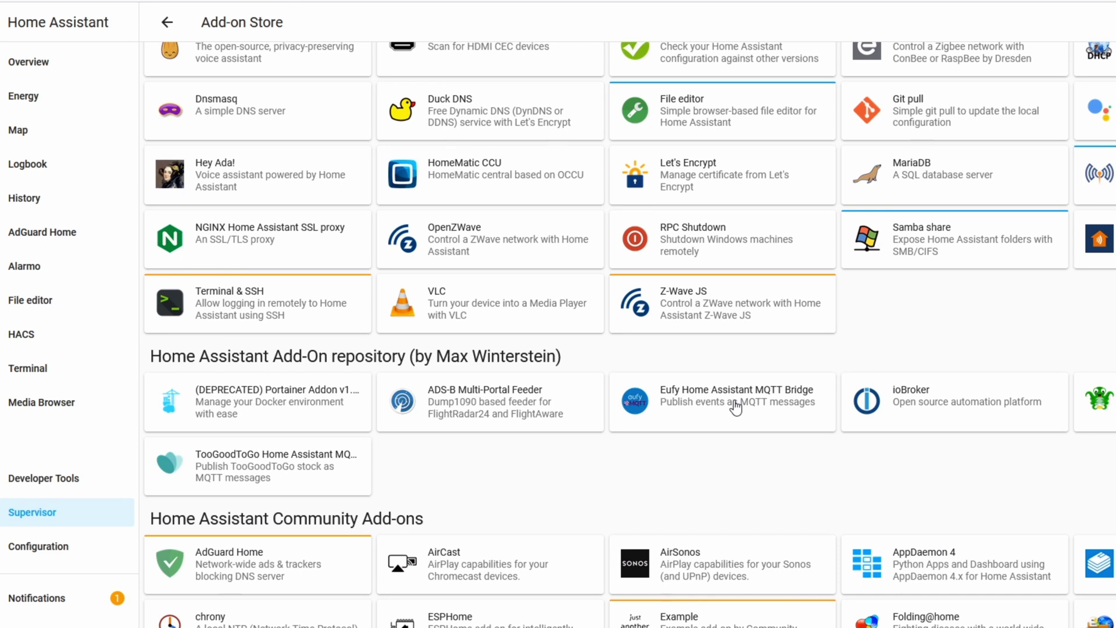
pyautogui.click(735, 407)
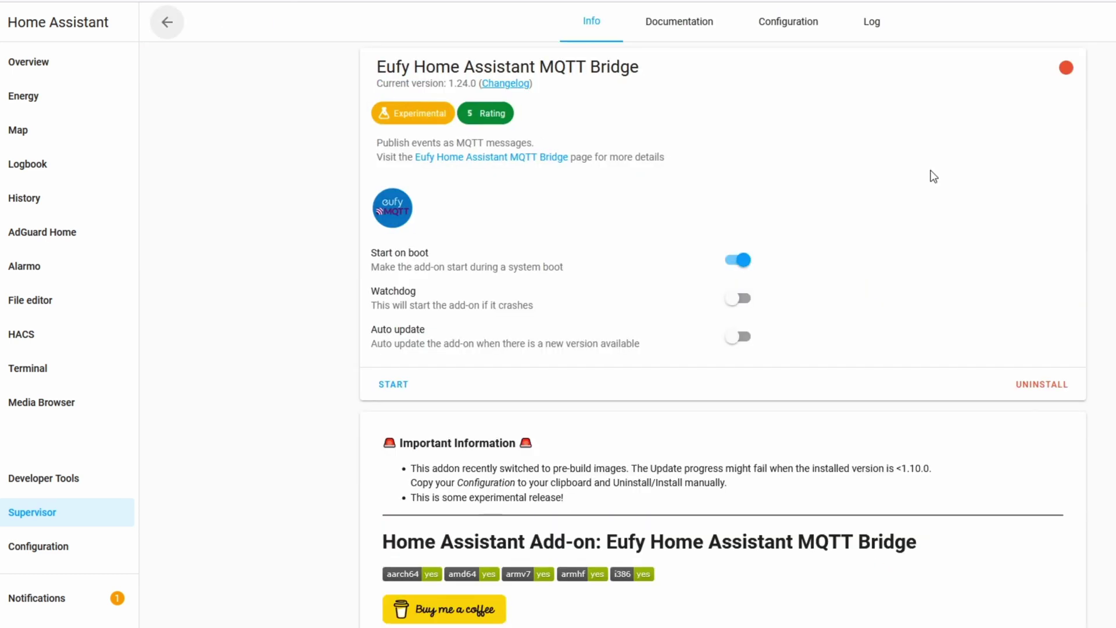
pyautogui.click(788, 21)
pyautogui.click(567, 159)
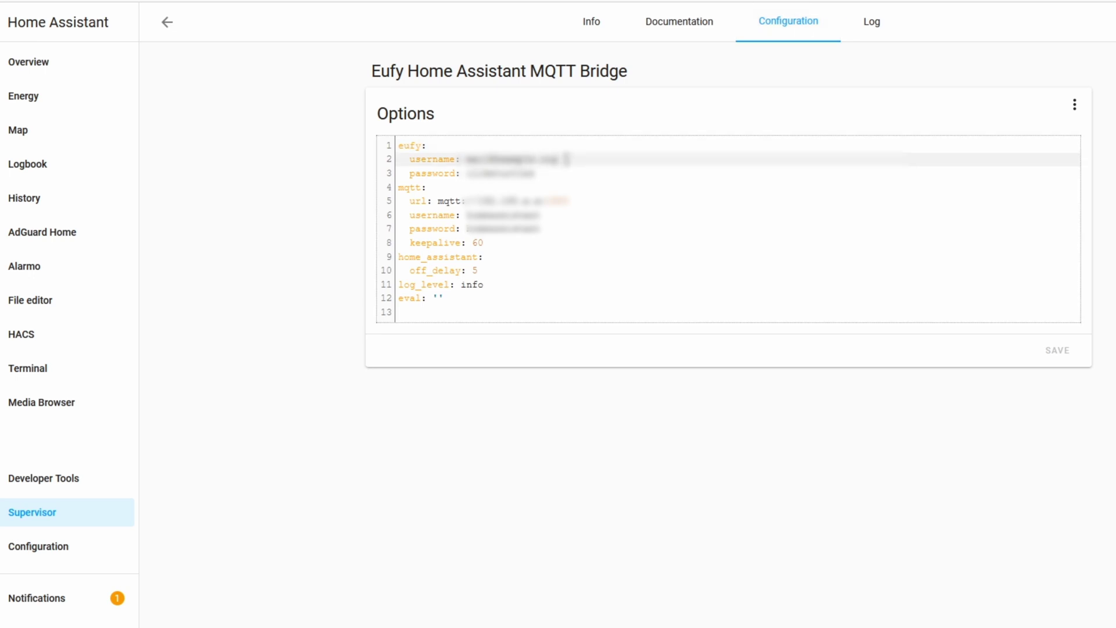
pyautogui.press('BackSpace')
pyautogui.press('BackSpace')
pyautogui.press('BackSpace')
pyautogui.press('BackSpace')
pyautogui.press('BackSpace')
pyautogui.press('BackSpace')
pyautogui.press('BackSpace')
pyautogui.press('BackSpace')
pyautogui.press('BackSpace')
pyautogui.press('BackSpace')
pyautogui.press('BackSpace')
pyautogui.press('BackSpace')
pyautogui.press('BackSpace')
pyautogui.press('BackSpace')
pyautogui.hotkey('ctrl', 'v')
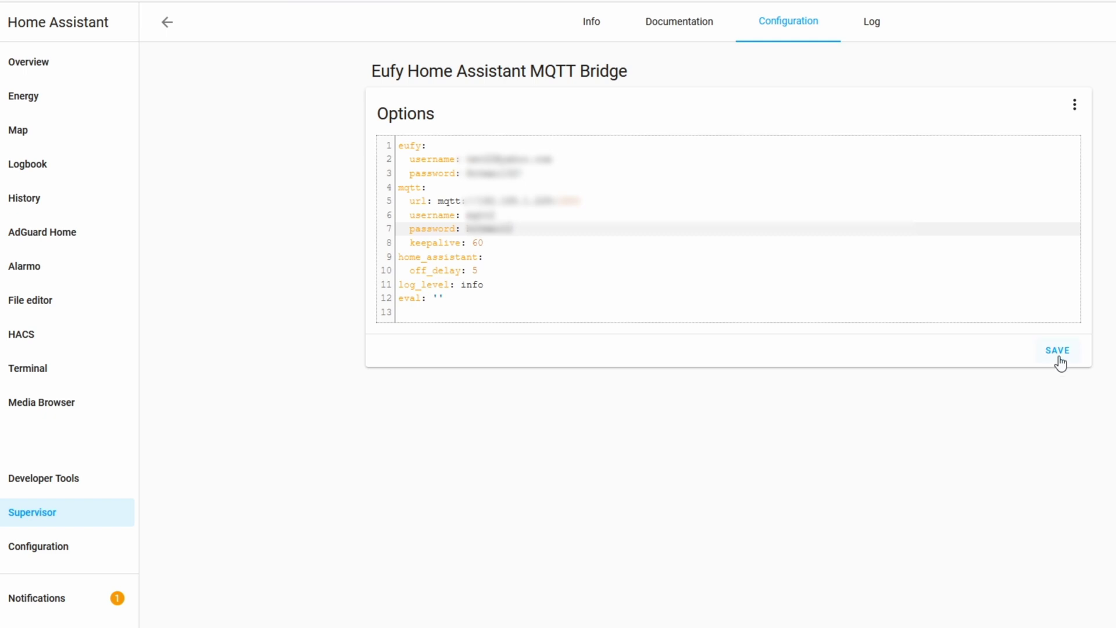
# Enable the Watchdog option for the Eufy Home Assistant MQTT Bridge add-on
pyautogui.click(594, 24)
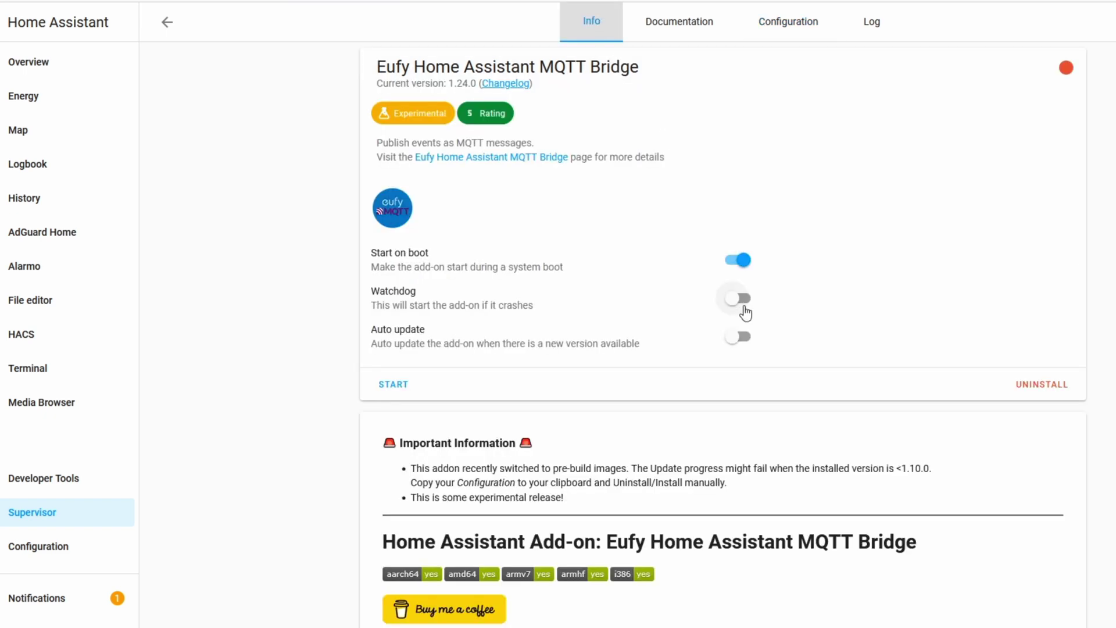
pyautogui.click(746, 313)
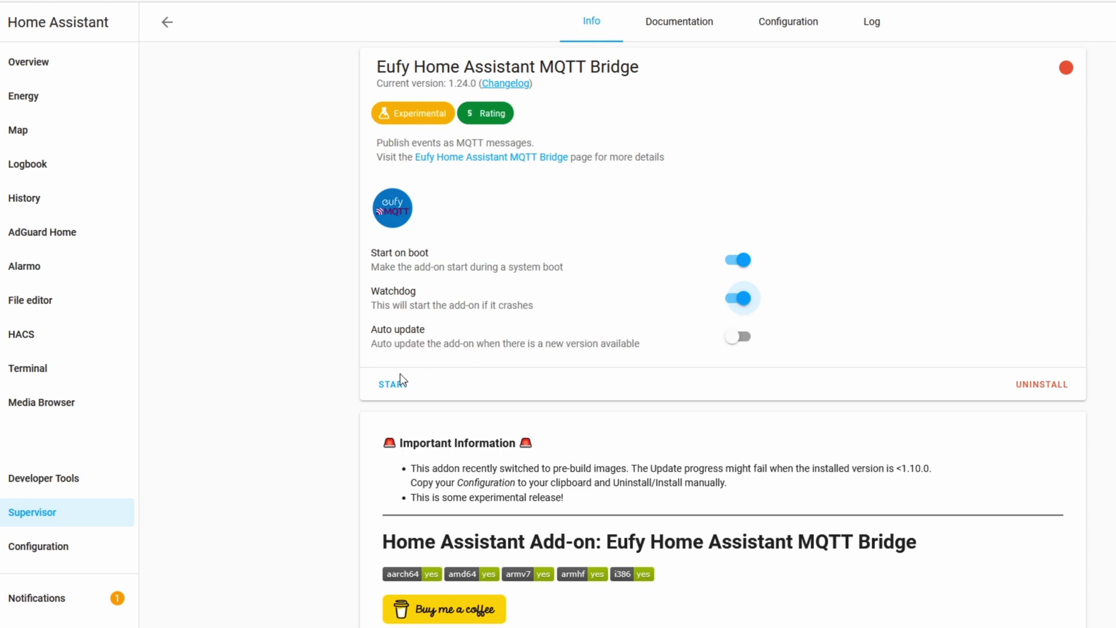
# Examine the Person detected sensor of the Kitchen device under the Mosquitto broker integration
pyautogui.click(20, 551)
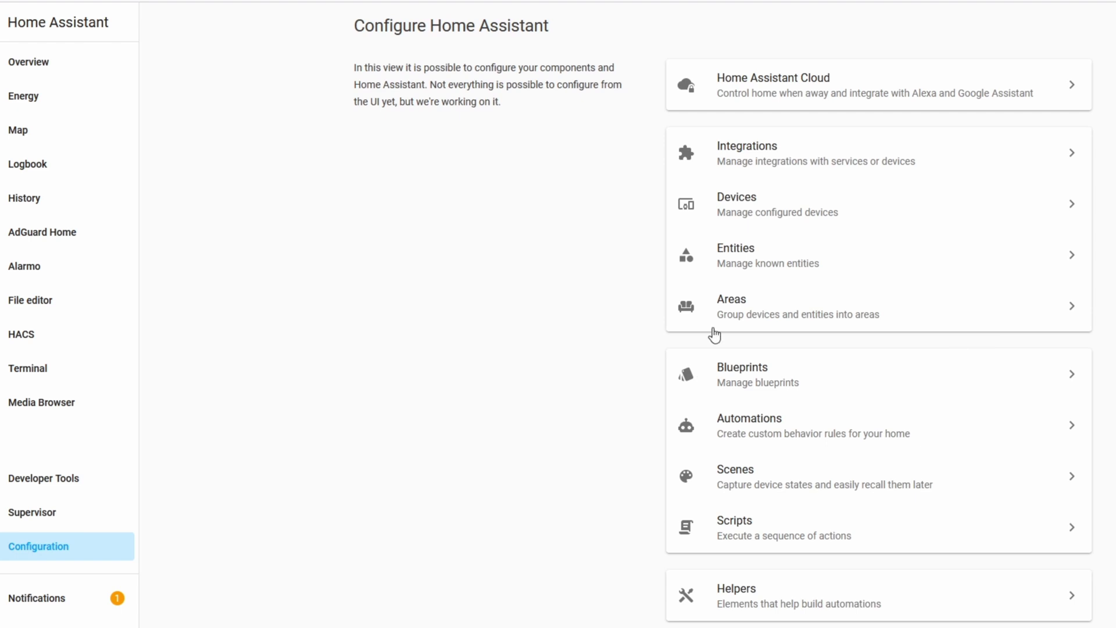
pyautogui.click(749, 161)
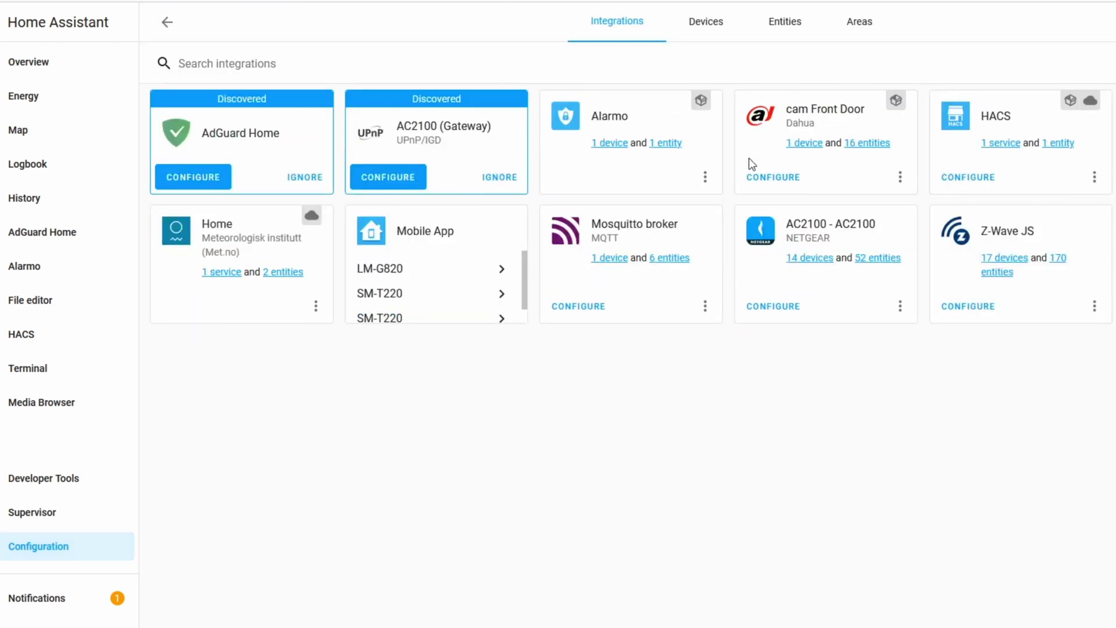
pyautogui.click(605, 257)
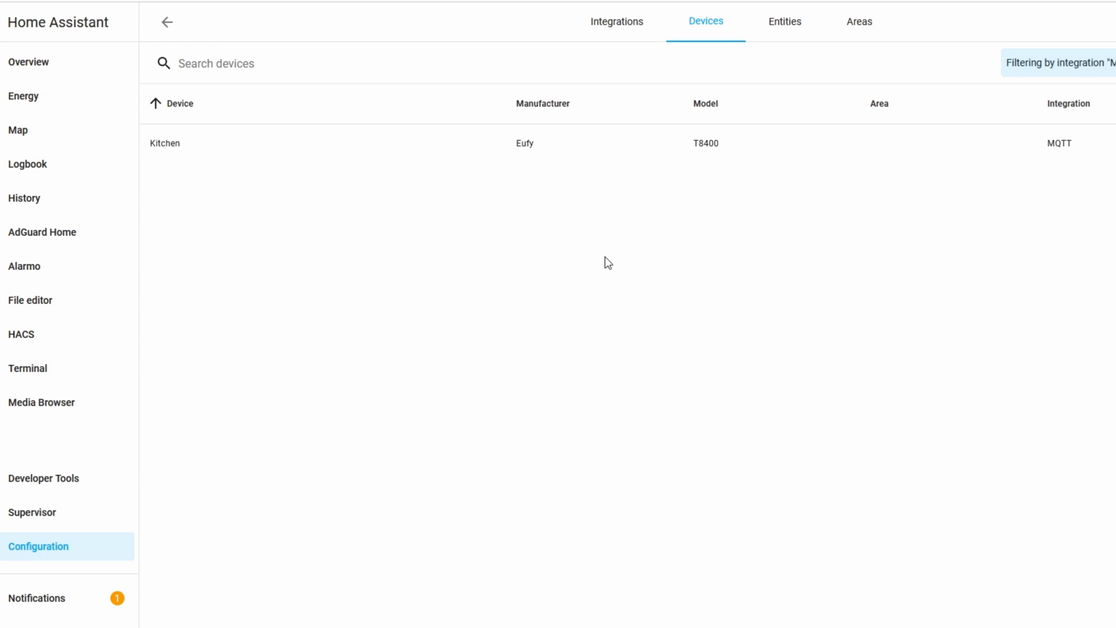
pyautogui.click(321, 147)
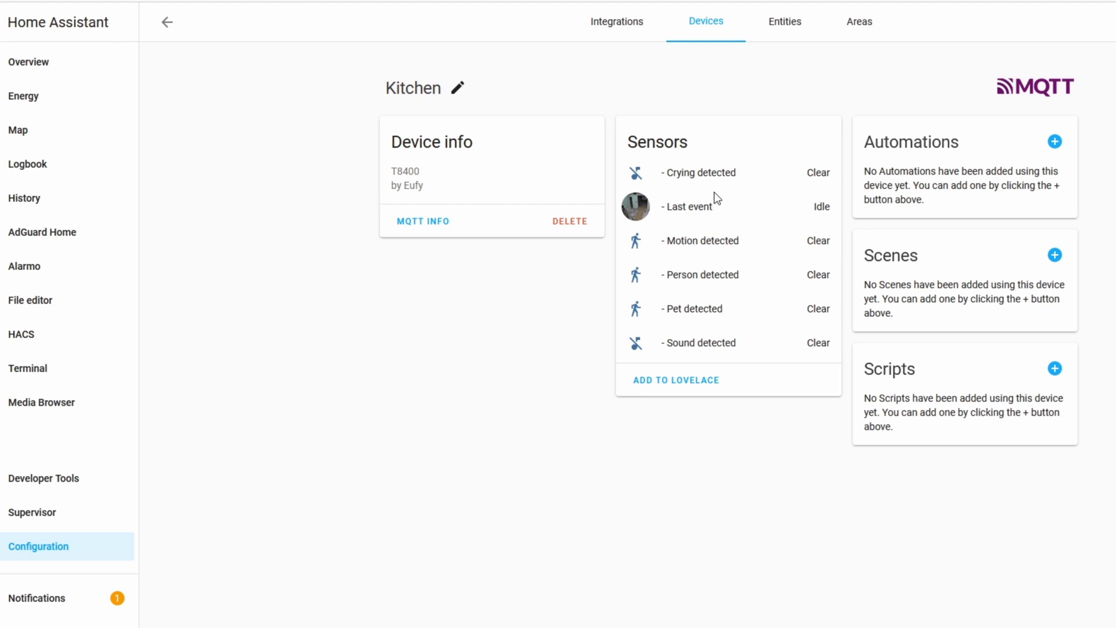
pyautogui.click(698, 274)
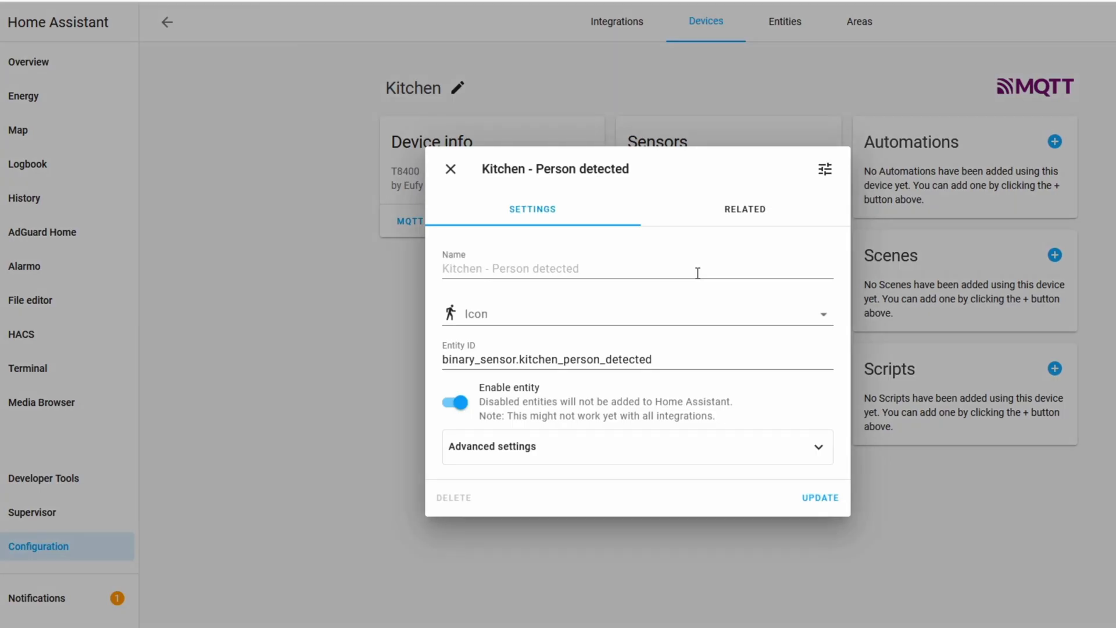
pyautogui.click(825, 169)
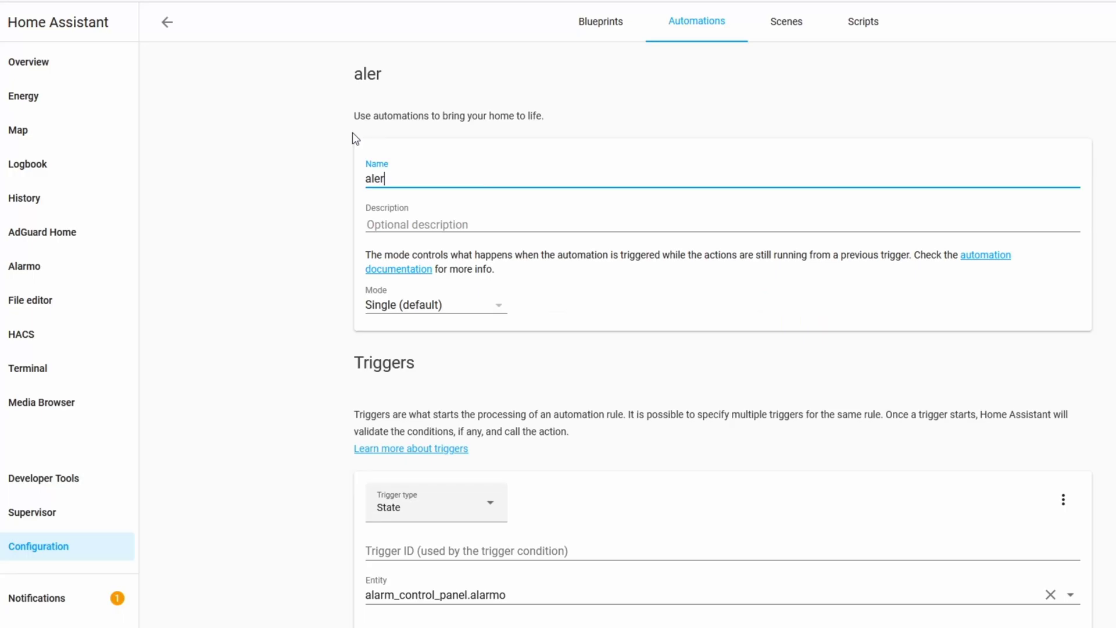
# Name the automation "alert person detected in kitchen after 5:30pm"
pyautogui.write('t')
pyautogui.write(' person detected ')
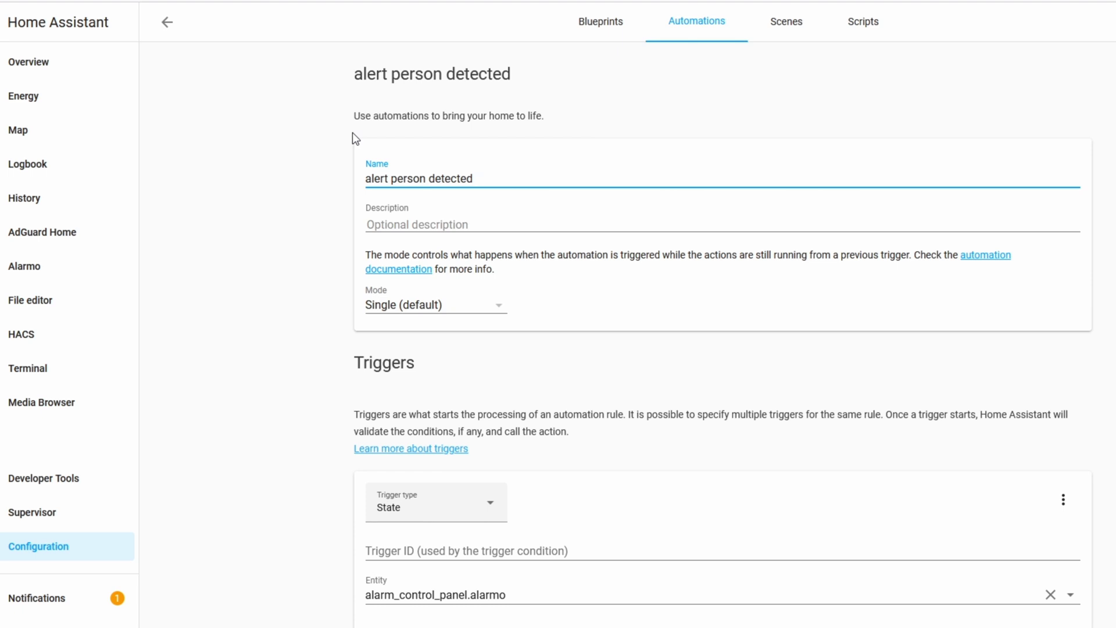
pyautogui.write('in kitchen after ')
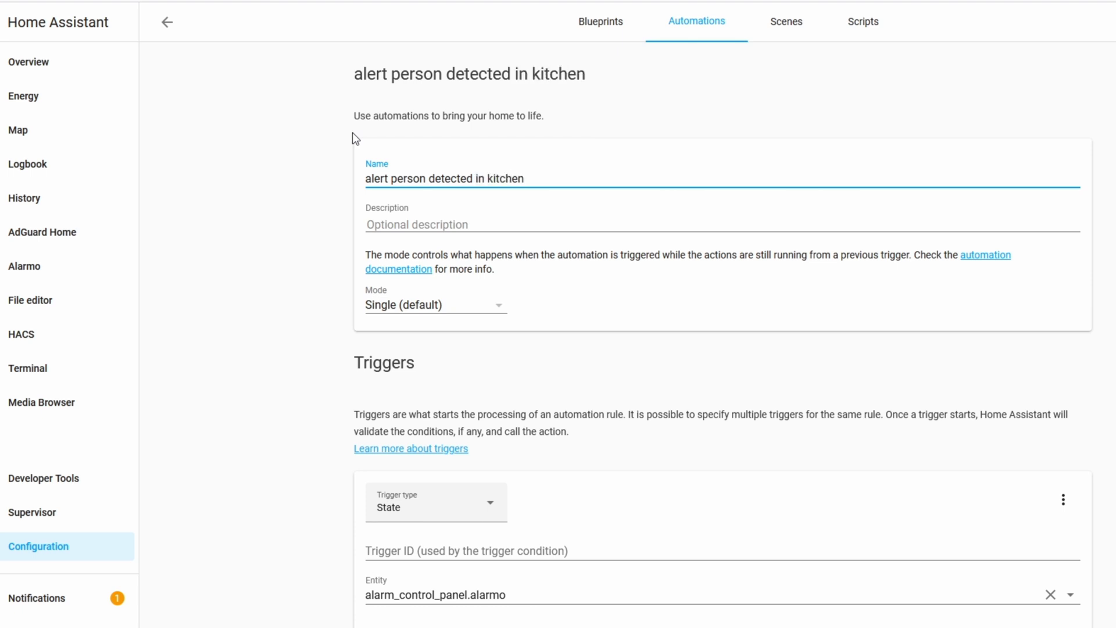
pyautogui.write('5:30')
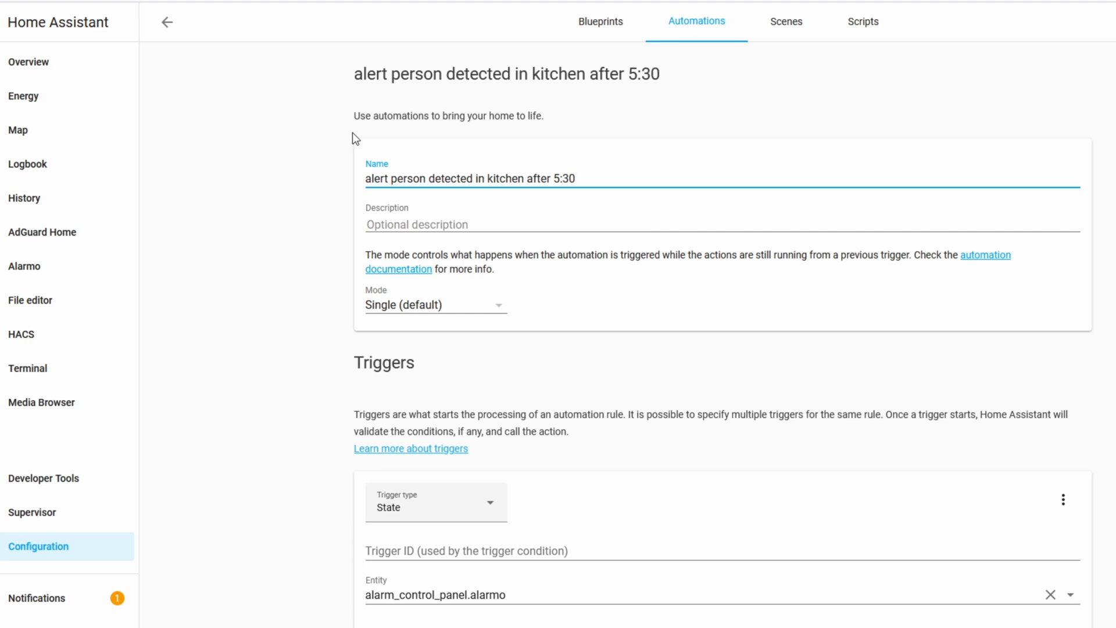
pyautogui.write('pm')
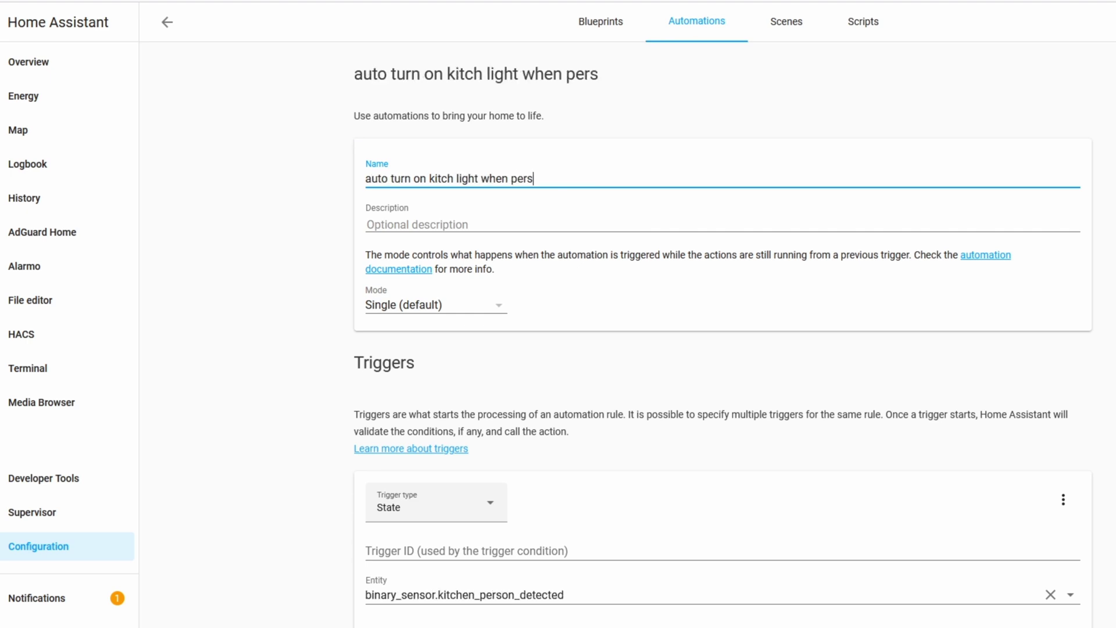
# Complete the kitchen light automation's name as "auto turn on kitch light when person is detected by Eufy"
pyautogui.write('on is detecte')
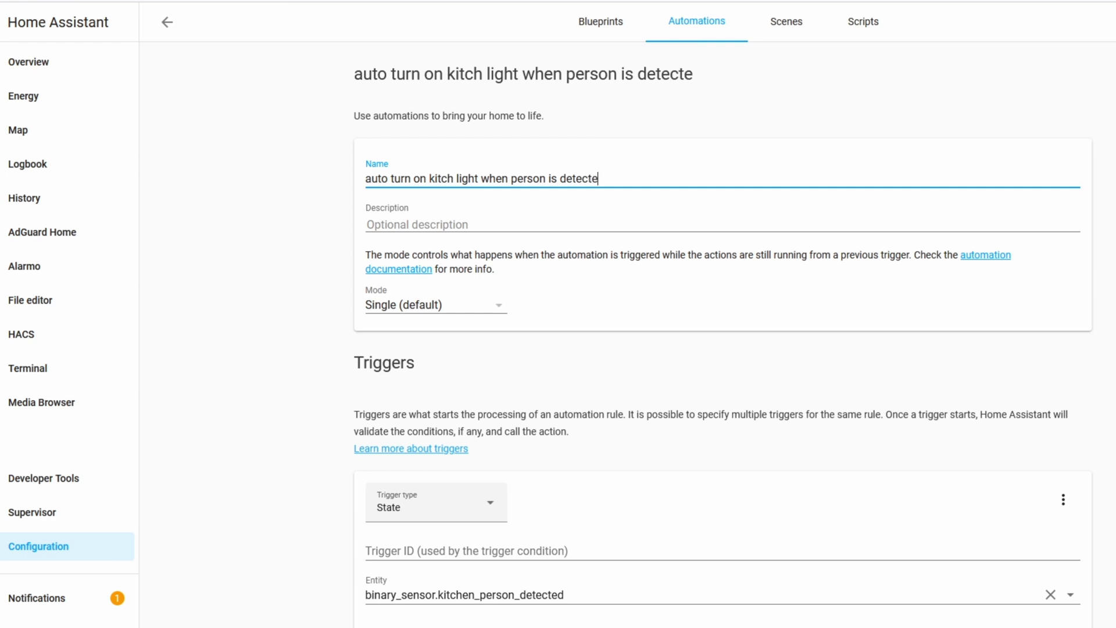
pyautogui.write('d by Eufy')
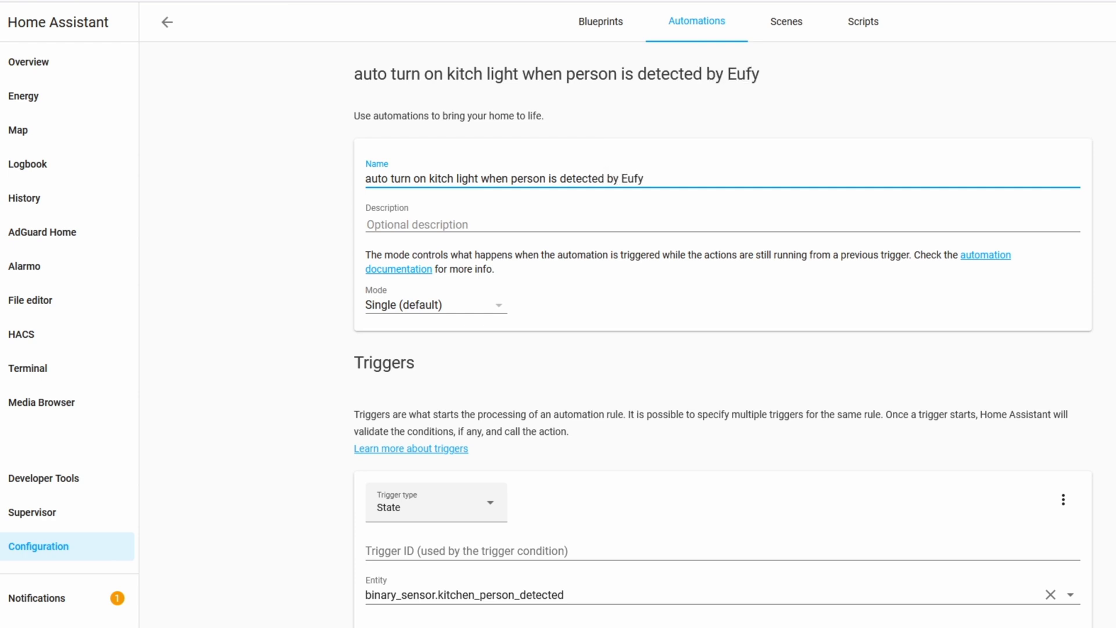
# Set the automation's action to call the service Light: Turn on, targeting the Light kitchen entity
pyautogui.scroll(-4, 723, 326)
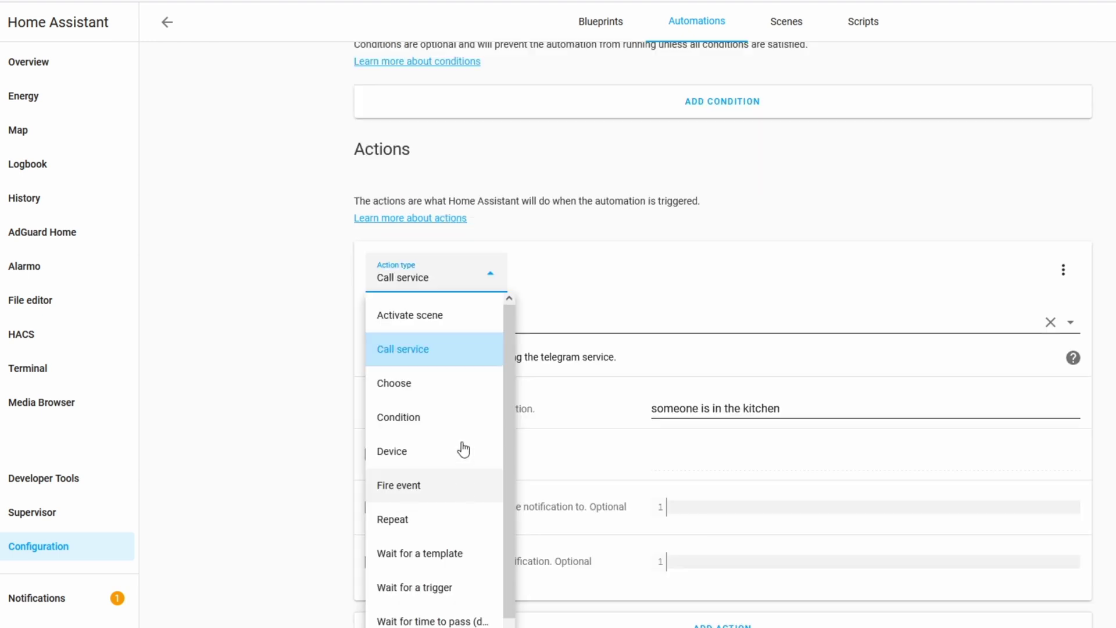
pyautogui.click(435, 355)
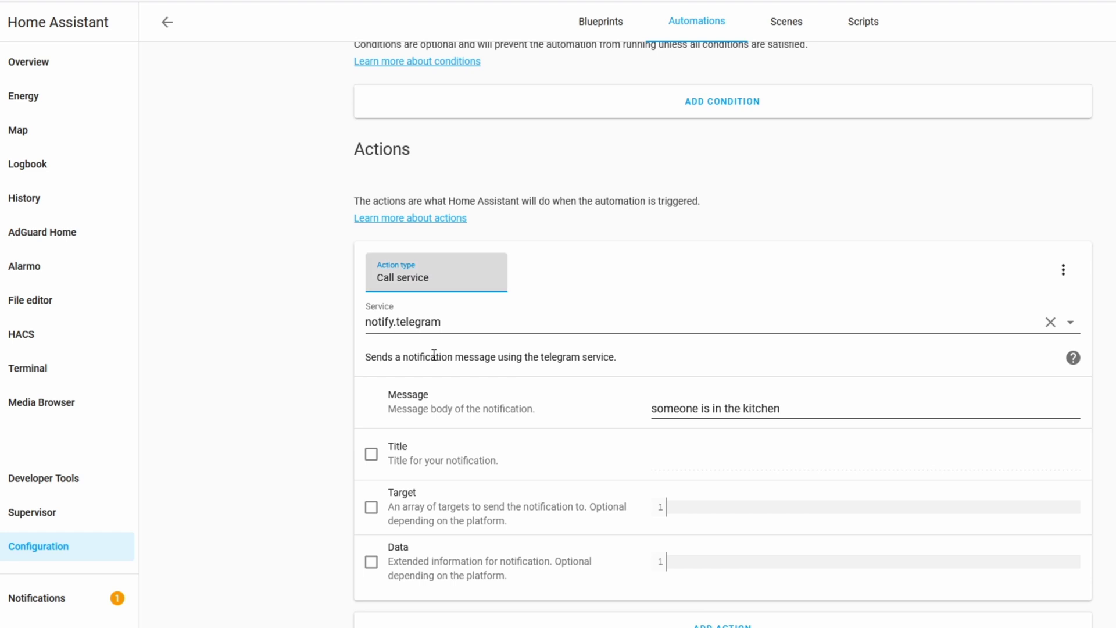
pyautogui.click(468, 323)
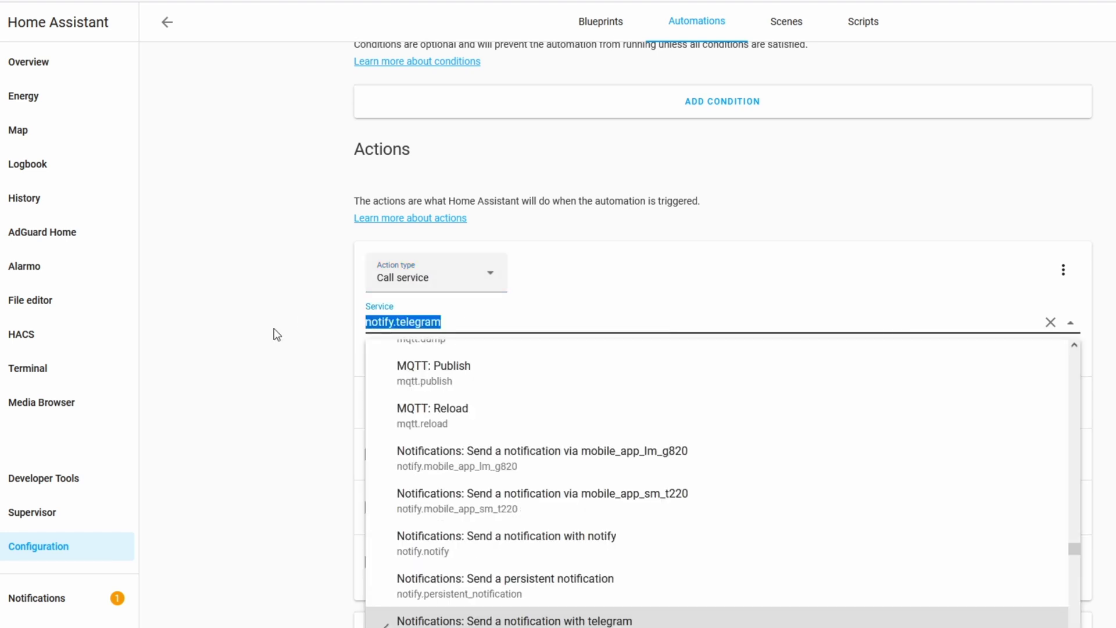
pyautogui.write('light')
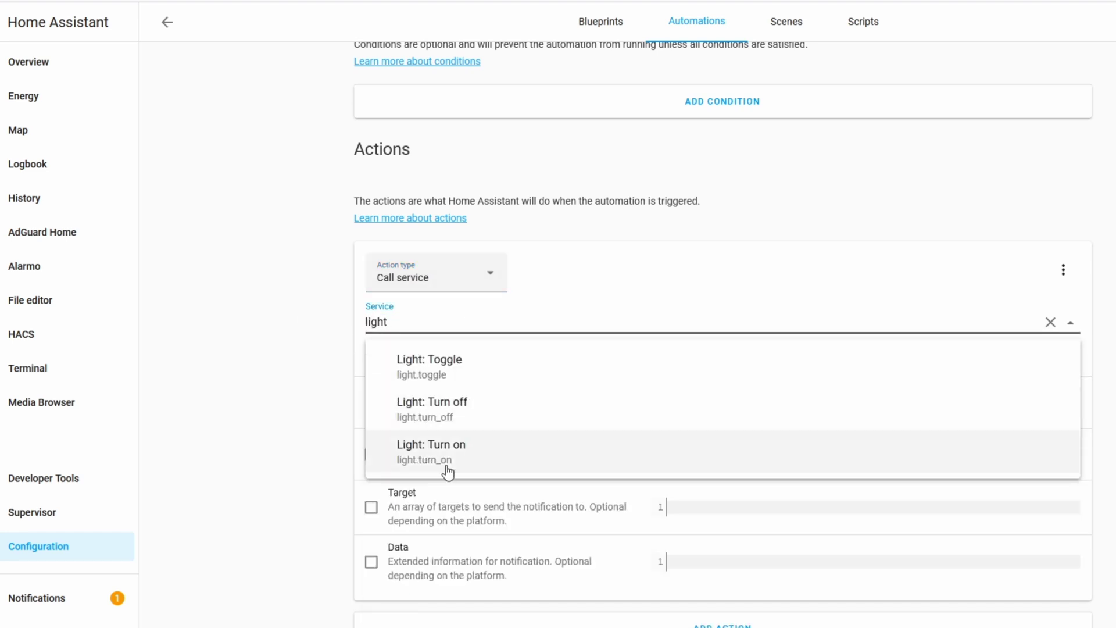
pyautogui.click(446, 468)
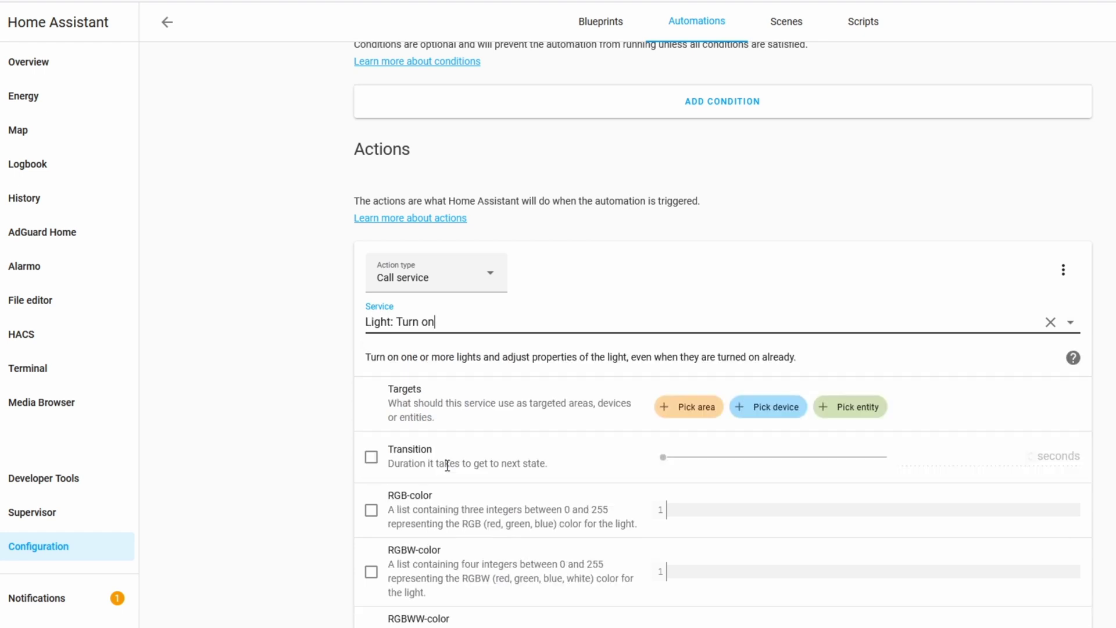
pyautogui.click(860, 420)
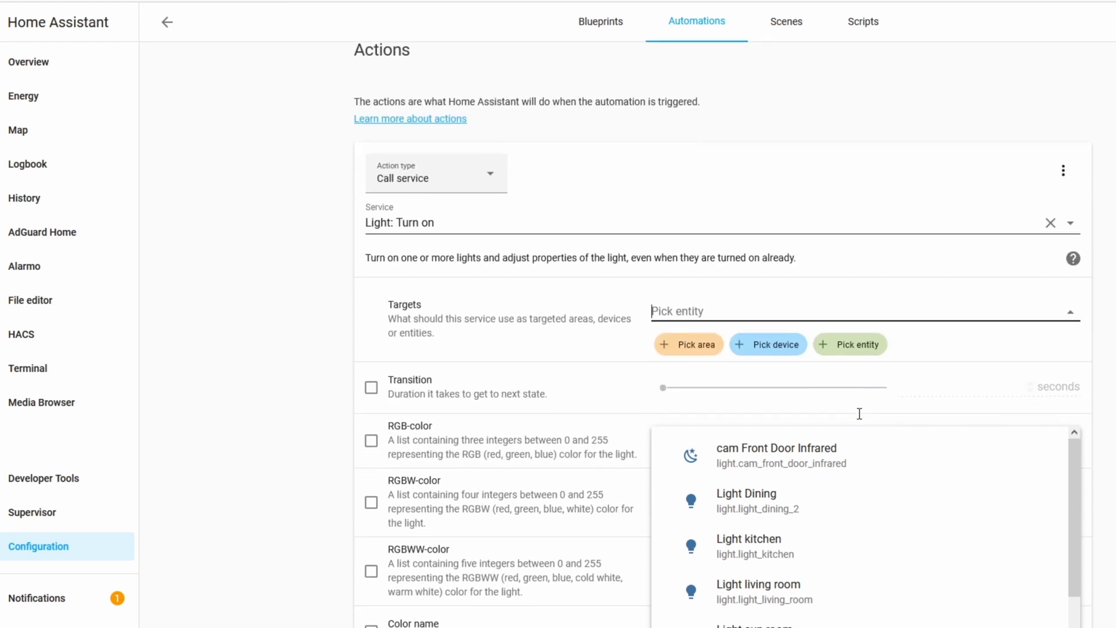
pyautogui.click(774, 544)
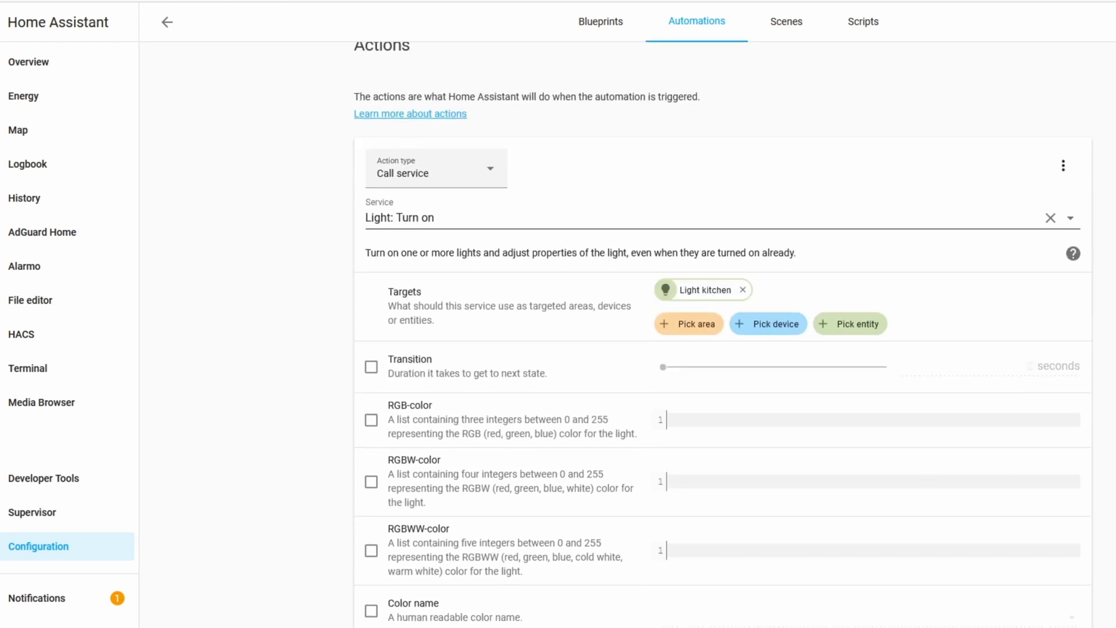